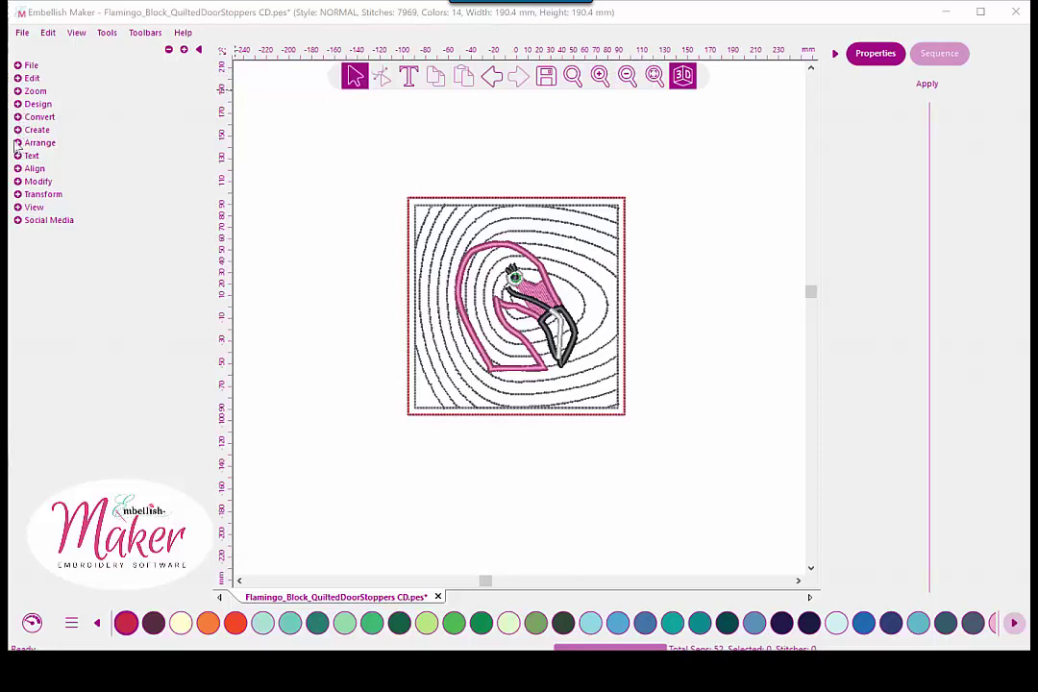
- Show the zoom tools, and try selecting and deselecting the entire flamingo design
click(18, 91)
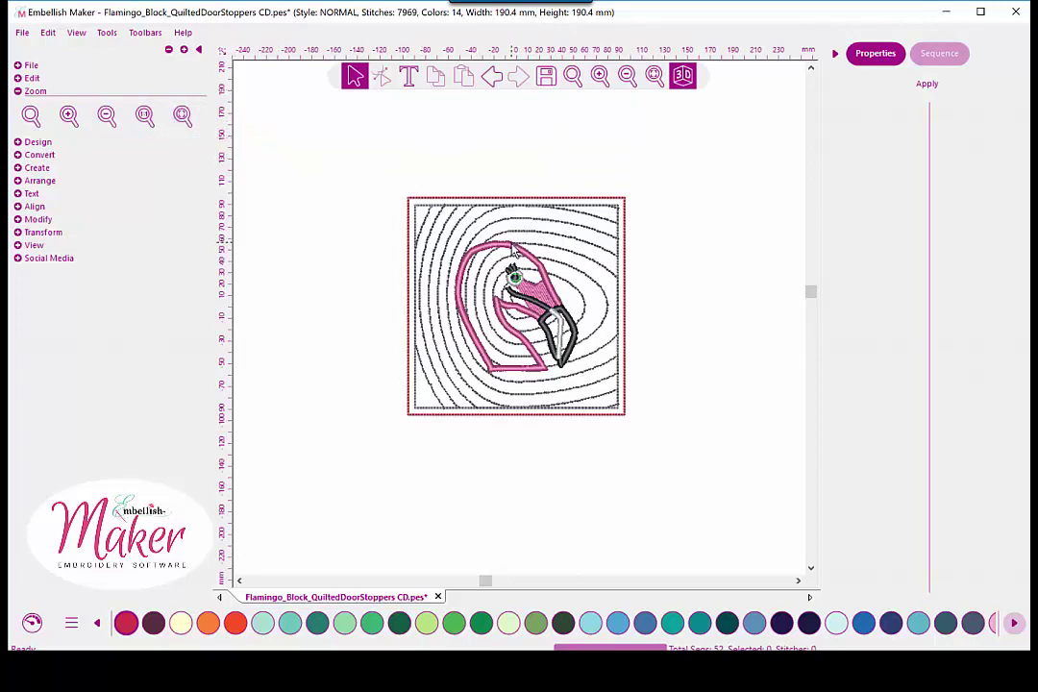
click(435, 212)
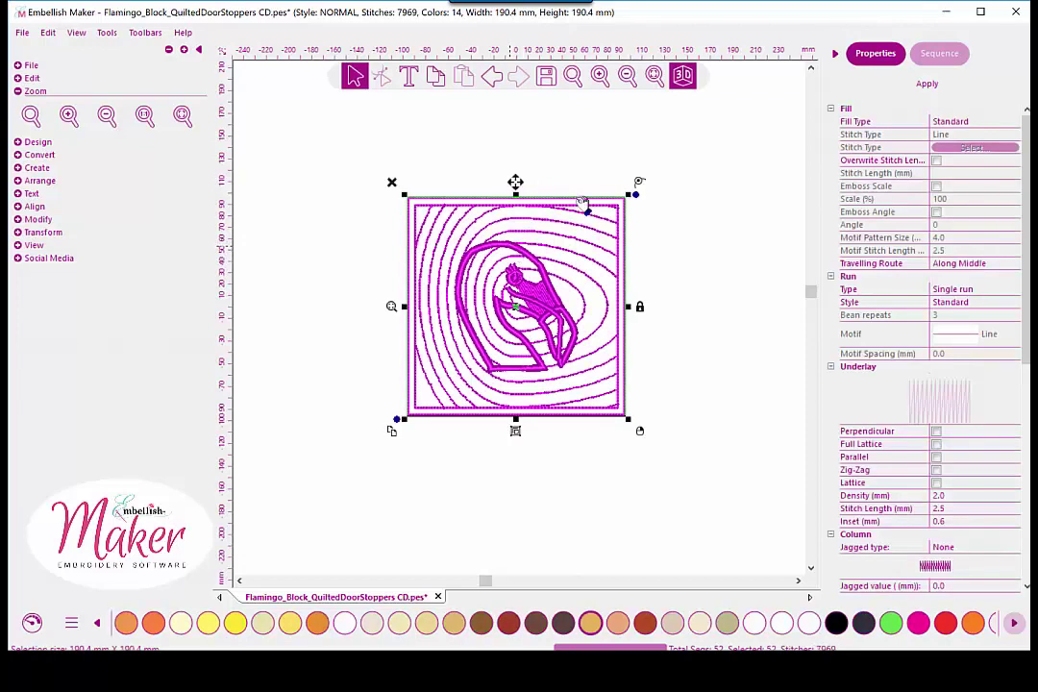
click(567, 140)
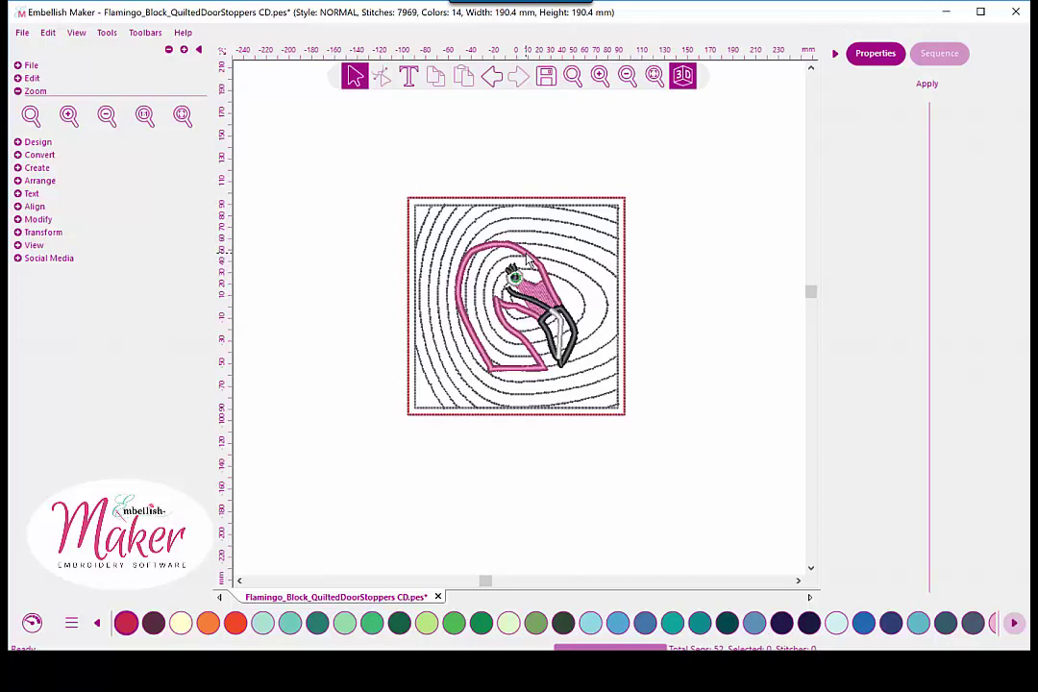
key(ctrl+a)
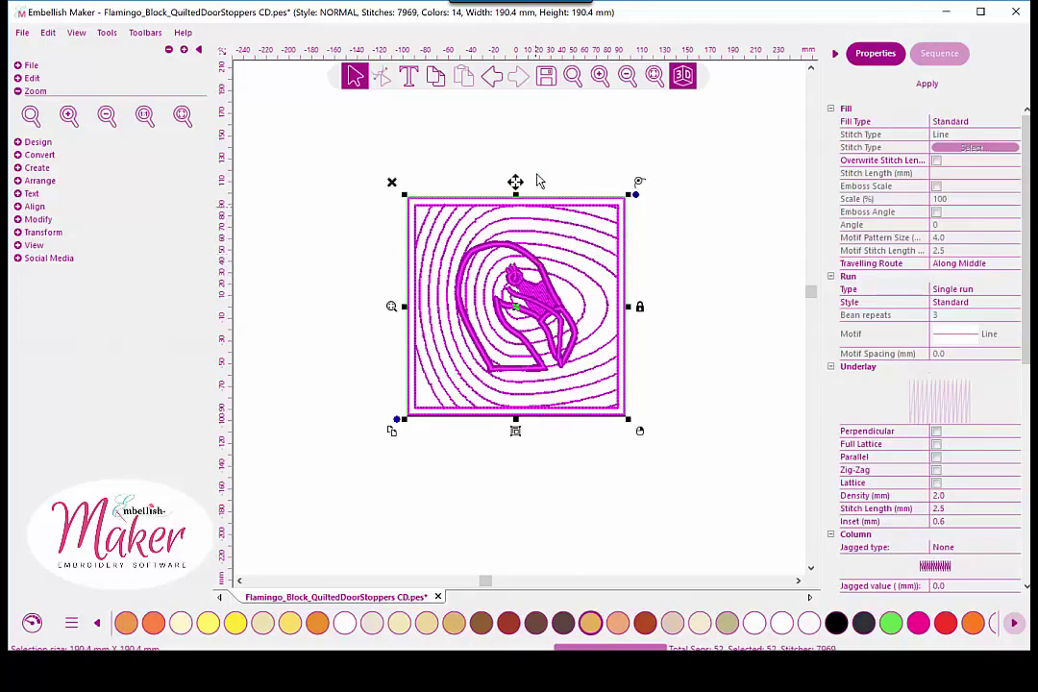
click(546, 146)
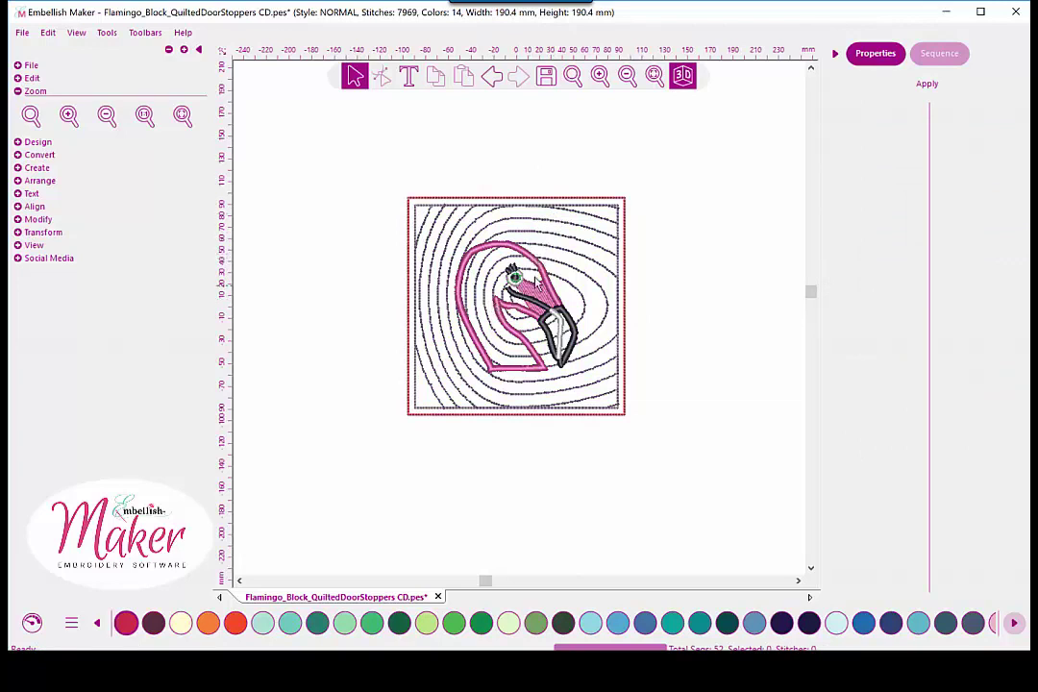
- Examine the stitches around the flamingo's eye and head at several magnifications, and return to a view of the whole design
scroll(536, 280, down, 1)
scroll(536, 279, up, 1)
scroll(538, 277, down, 5)
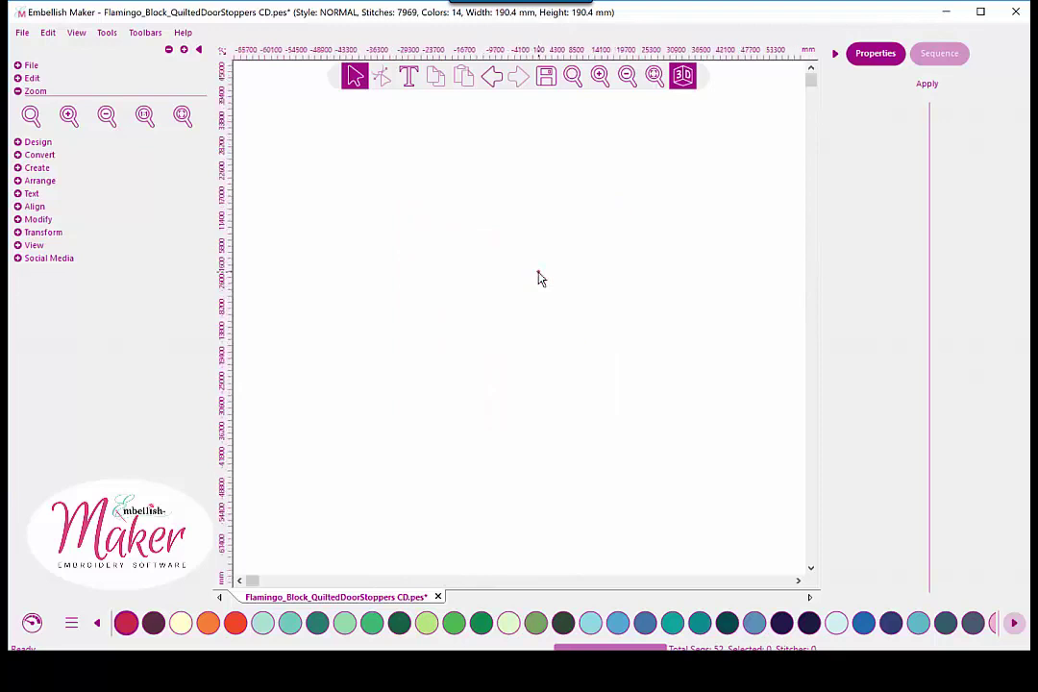
scroll(538, 278, up, 10)
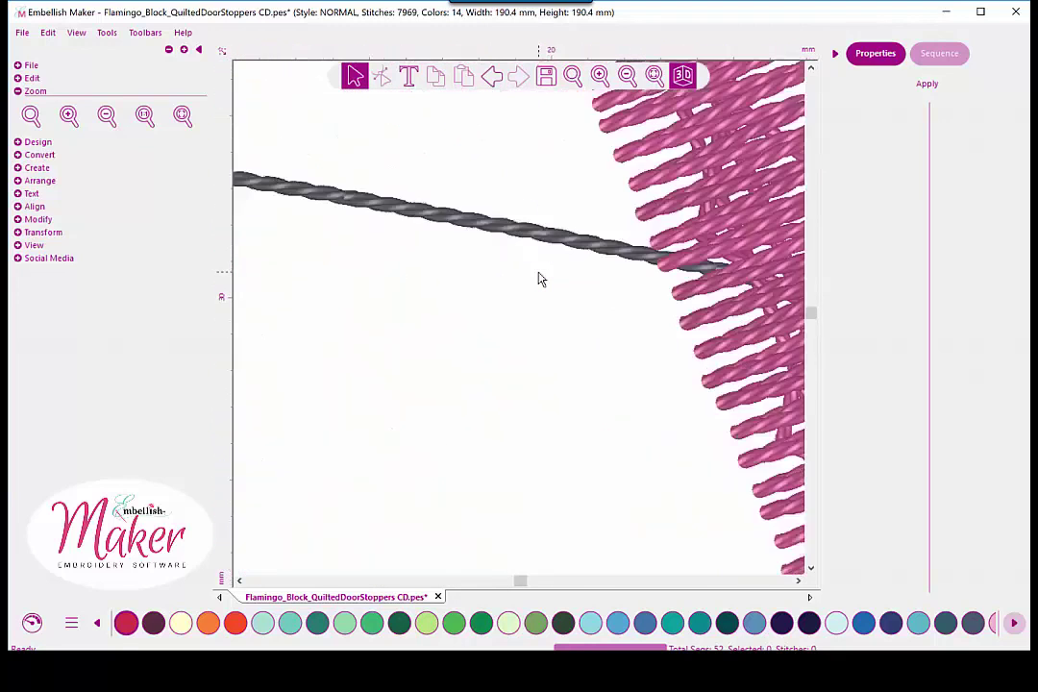
scroll(538, 278, down, 3)
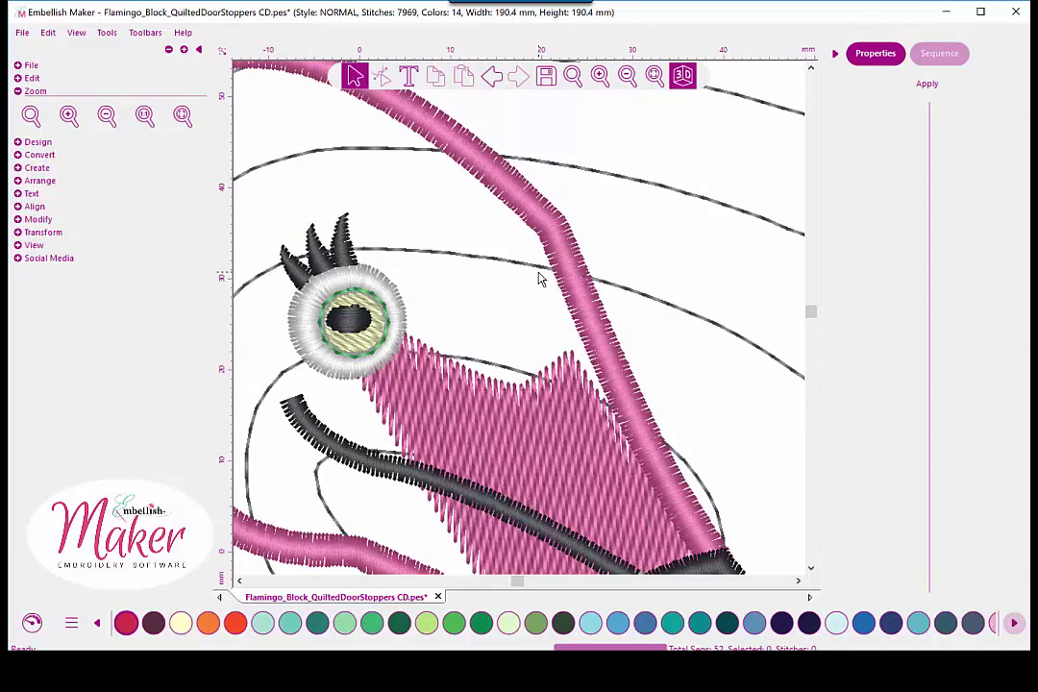
scroll(539, 279, up, 2)
scroll(538, 277, up, 2)
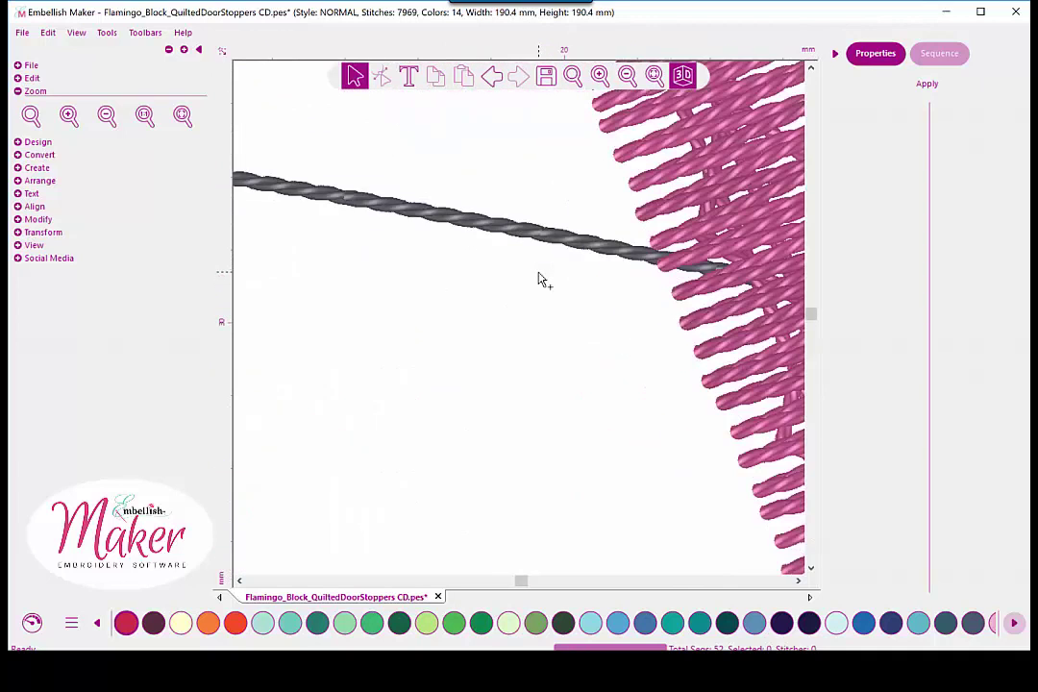
scroll(539, 278, down, 4)
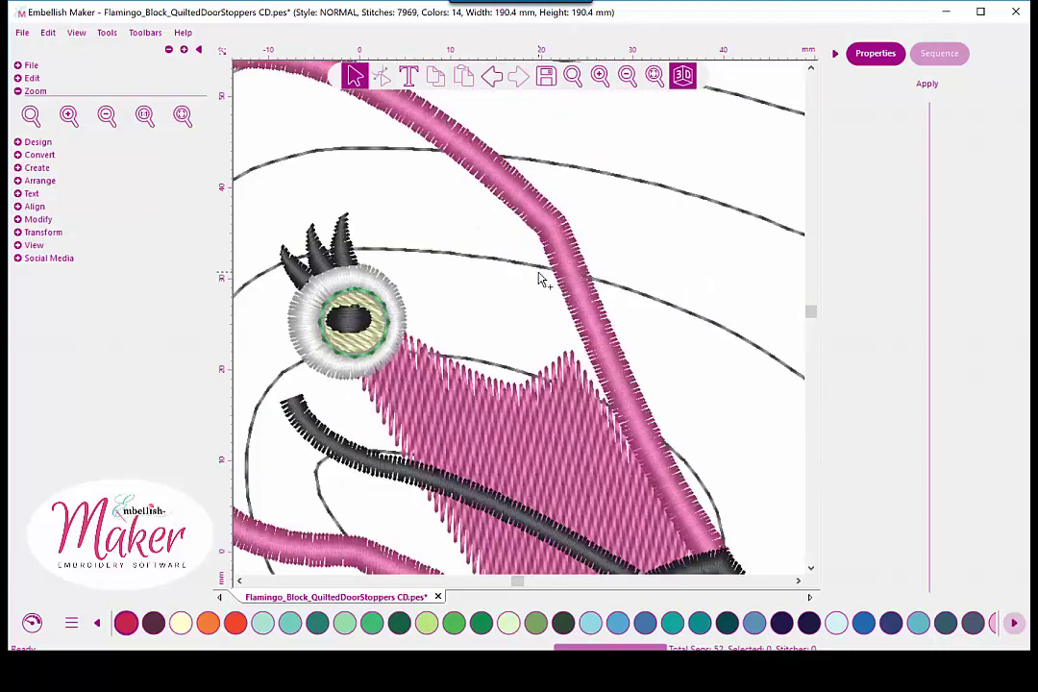
scroll(539, 278, down, 2)
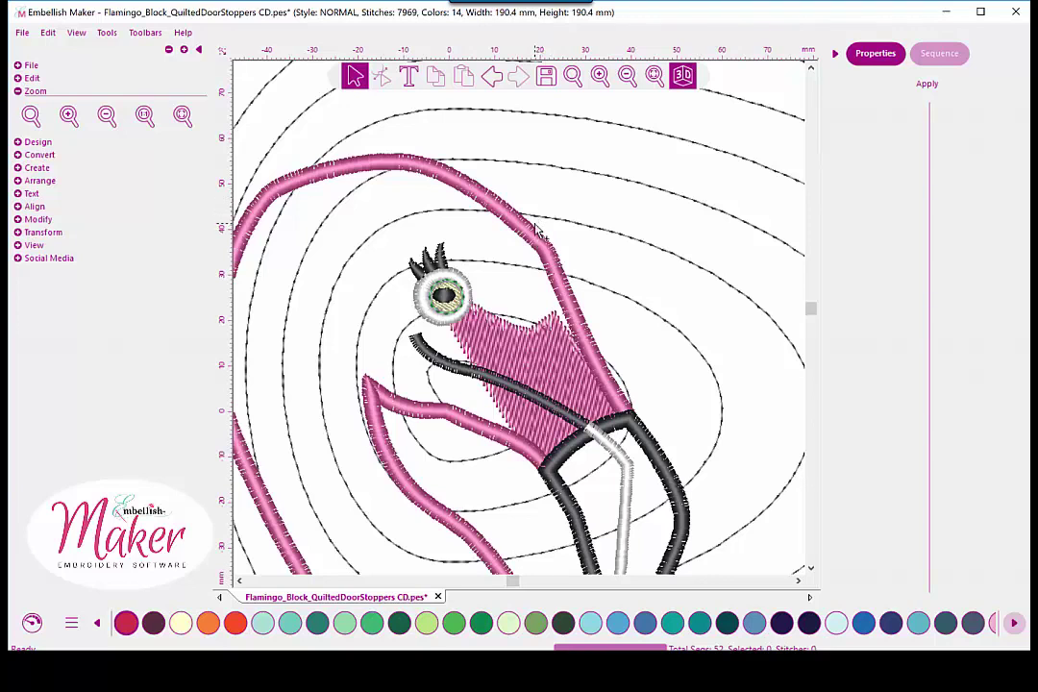
scroll(538, 227, up, 3)
scroll(538, 231, down, 3)
click(652, 77)
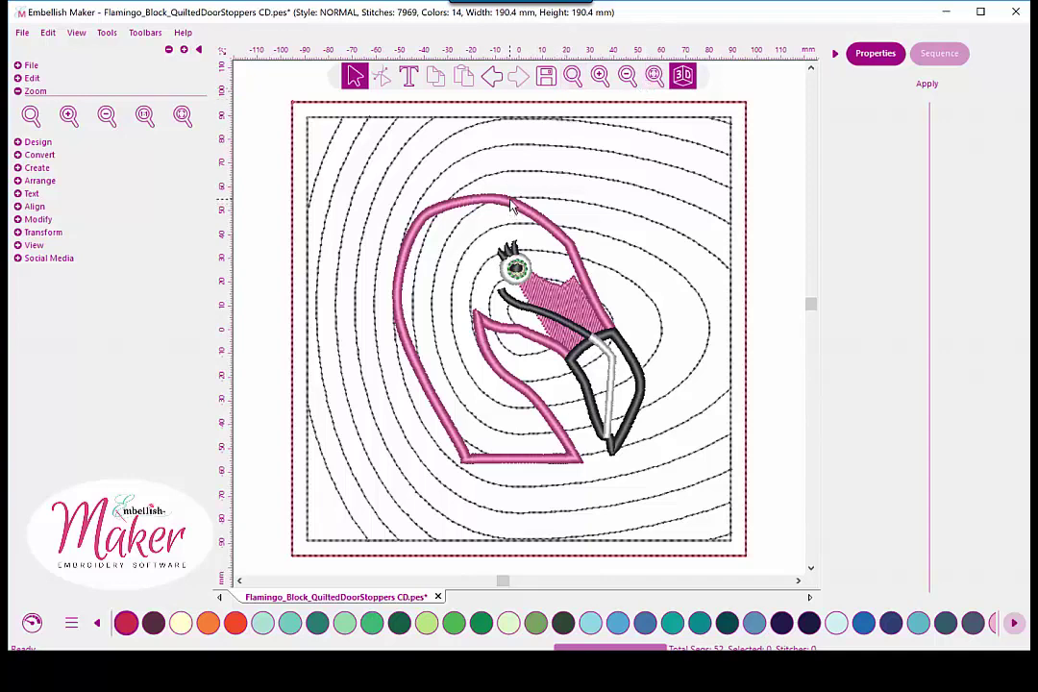
- Inspect the pink satin outline at the top of the flamingo's head up close, and bring the whole block back to mid-canvas
scroll(512, 205, up, 5)
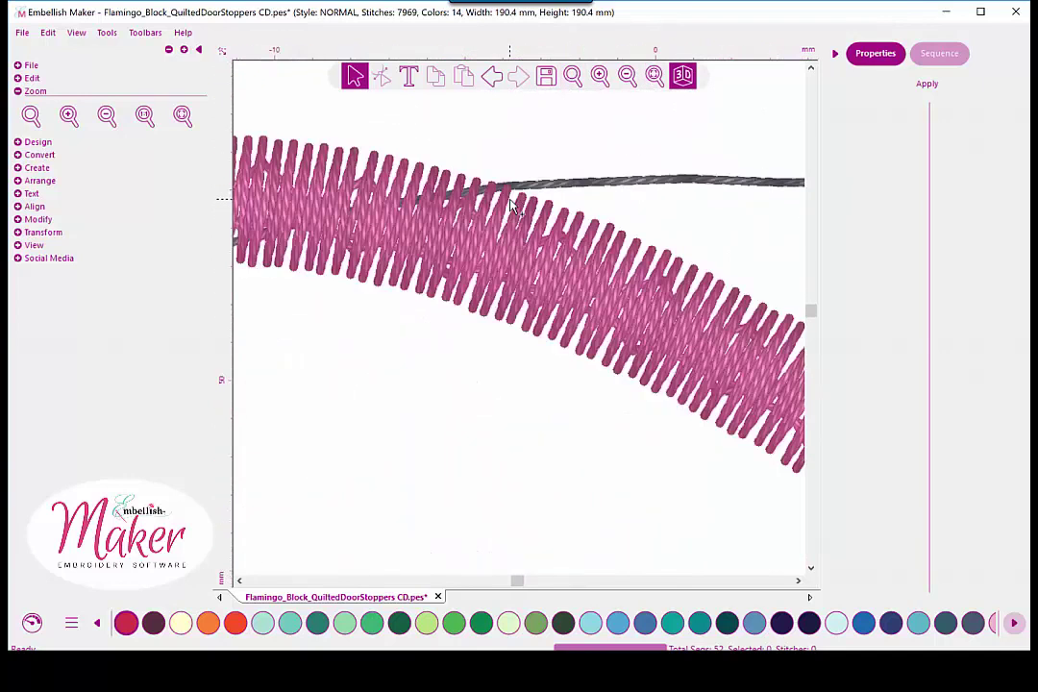
scroll(512, 205, down, 4)
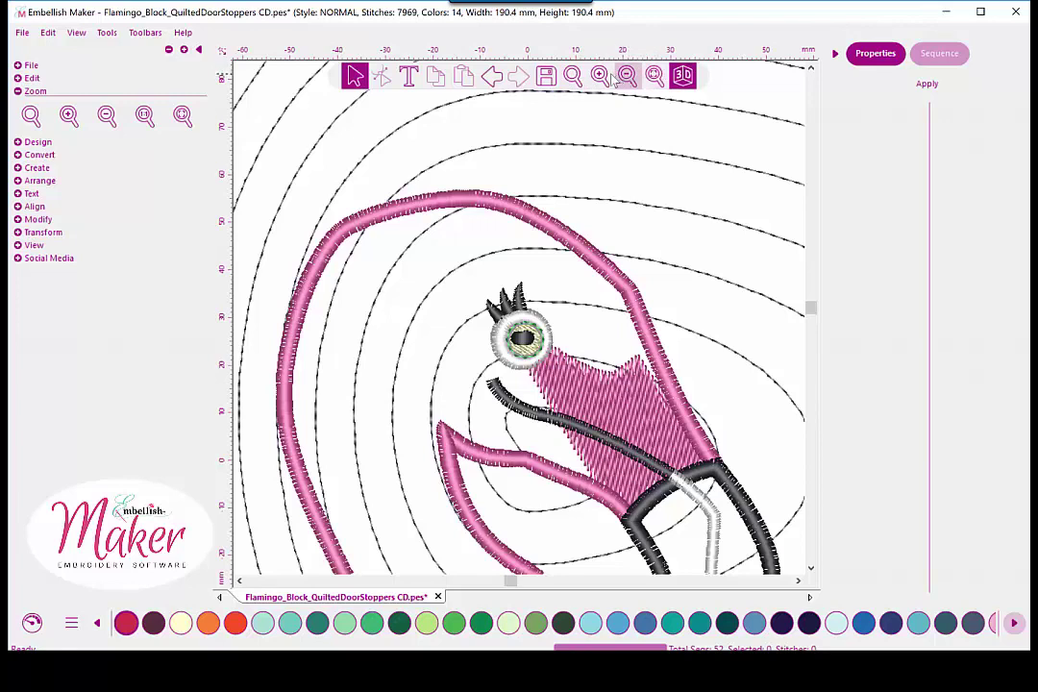
click(31, 116)
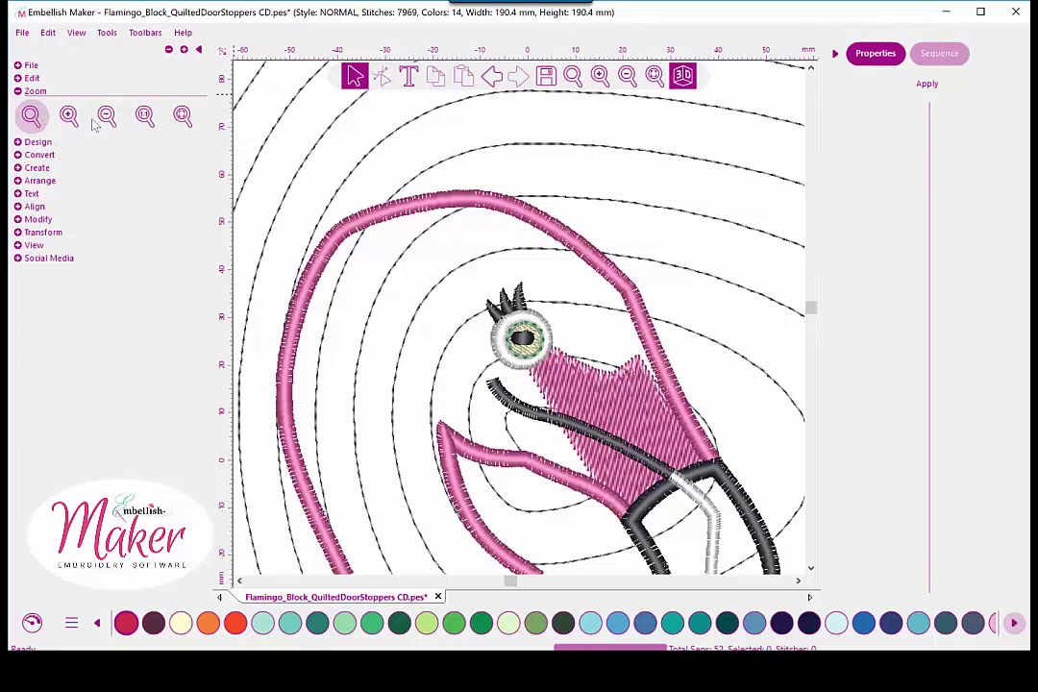
click(628, 77)
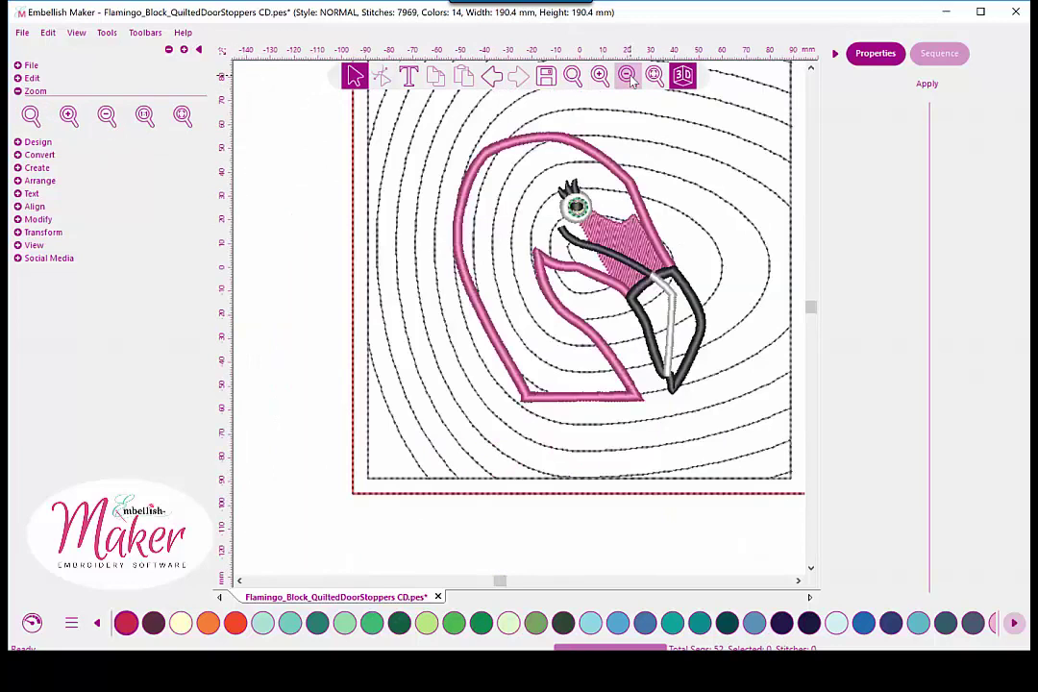
click(629, 77)
scroll(810, 83, up, 3)
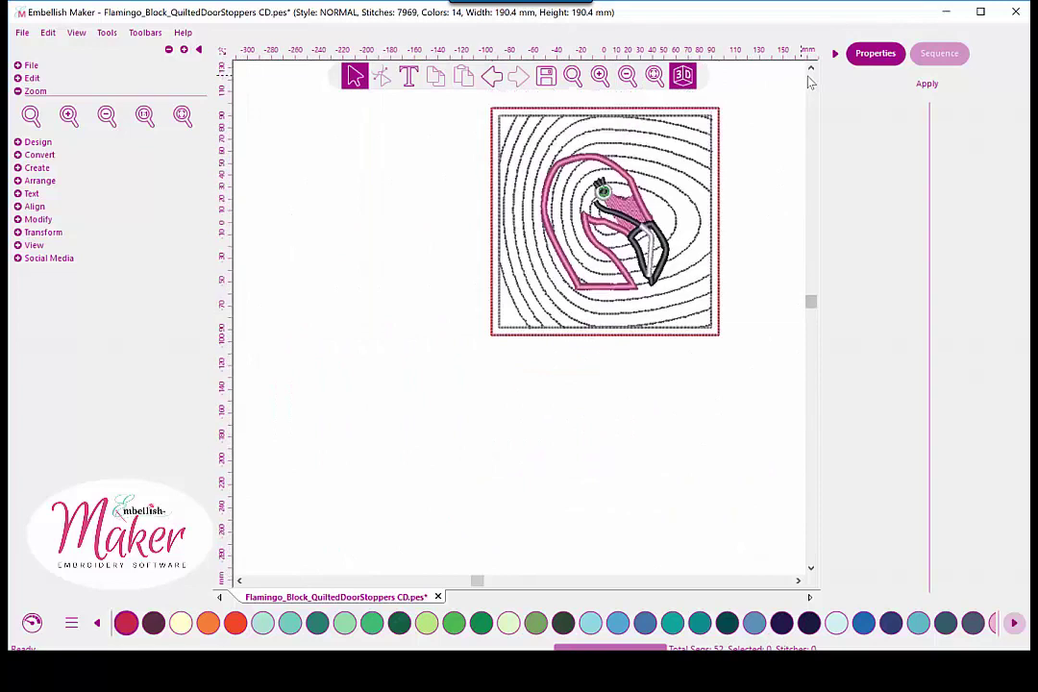
scroll(810, 82, left, 1)
scroll(810, 83, right, 3)
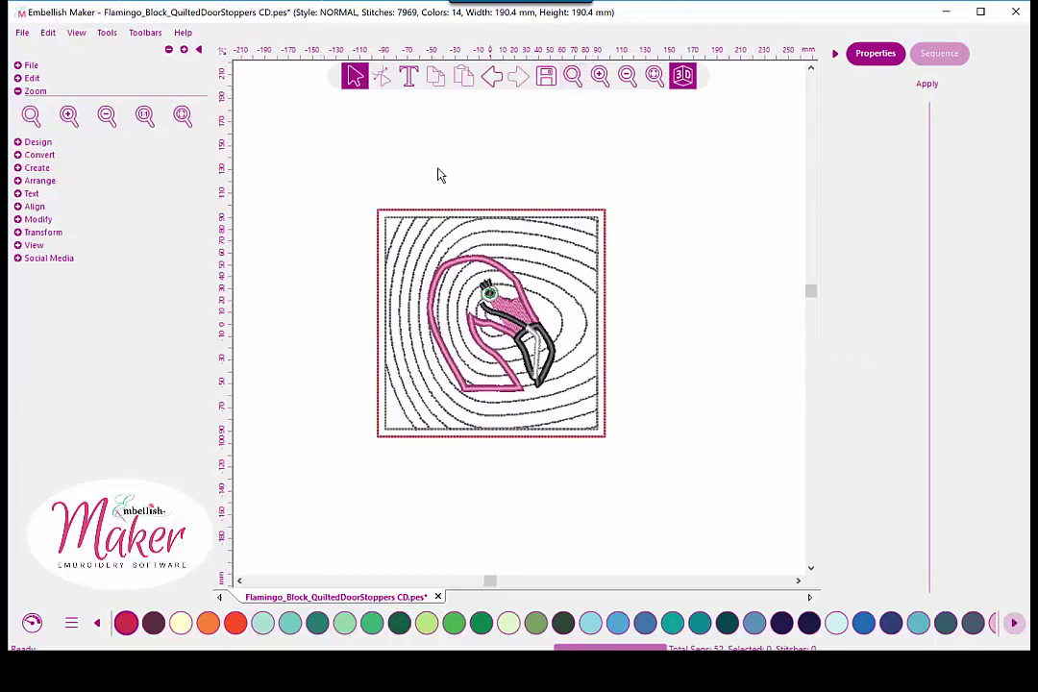
- Magnify the area around the block's upper-left corner with the Zoom tool's selection box, and restore the full-design view
click(31, 116)
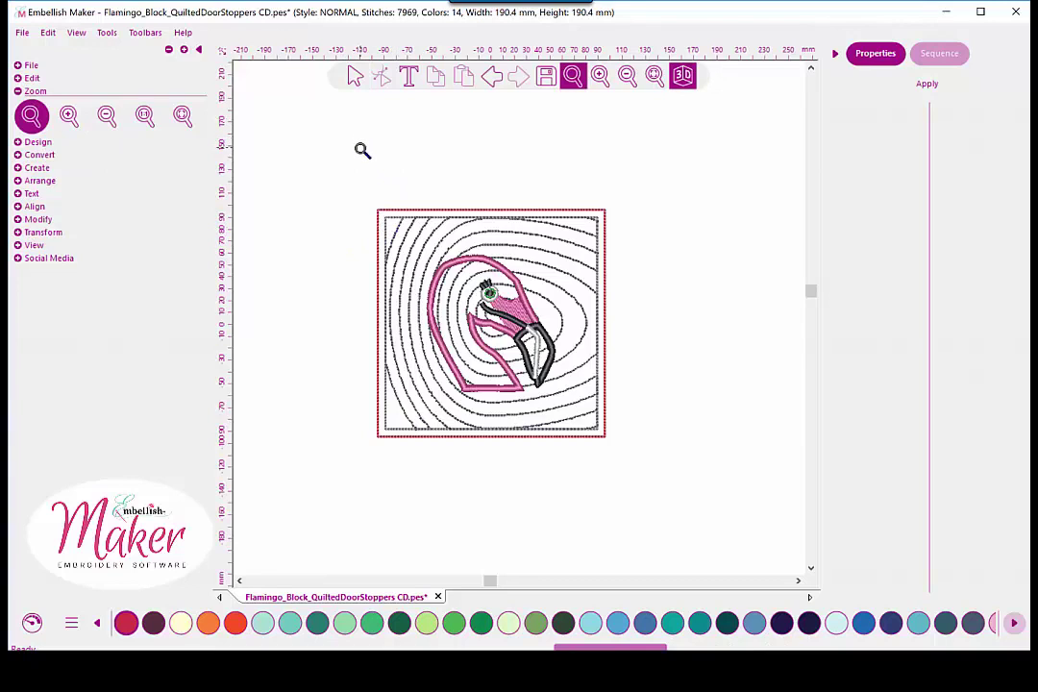
drag(360, 149, 423, 244)
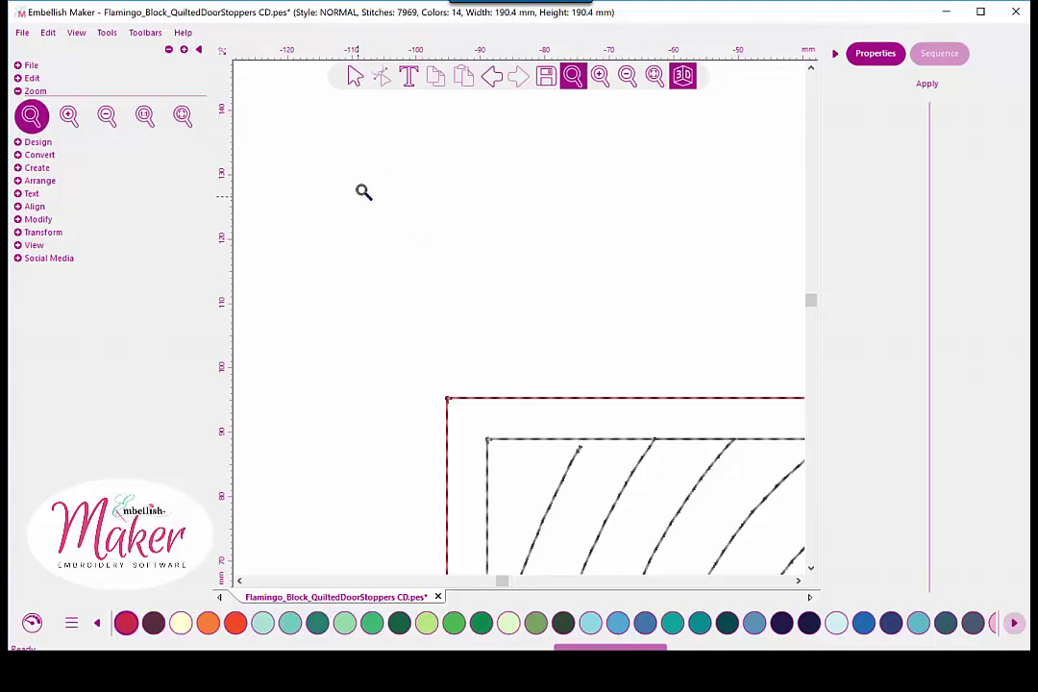
click(354, 79)
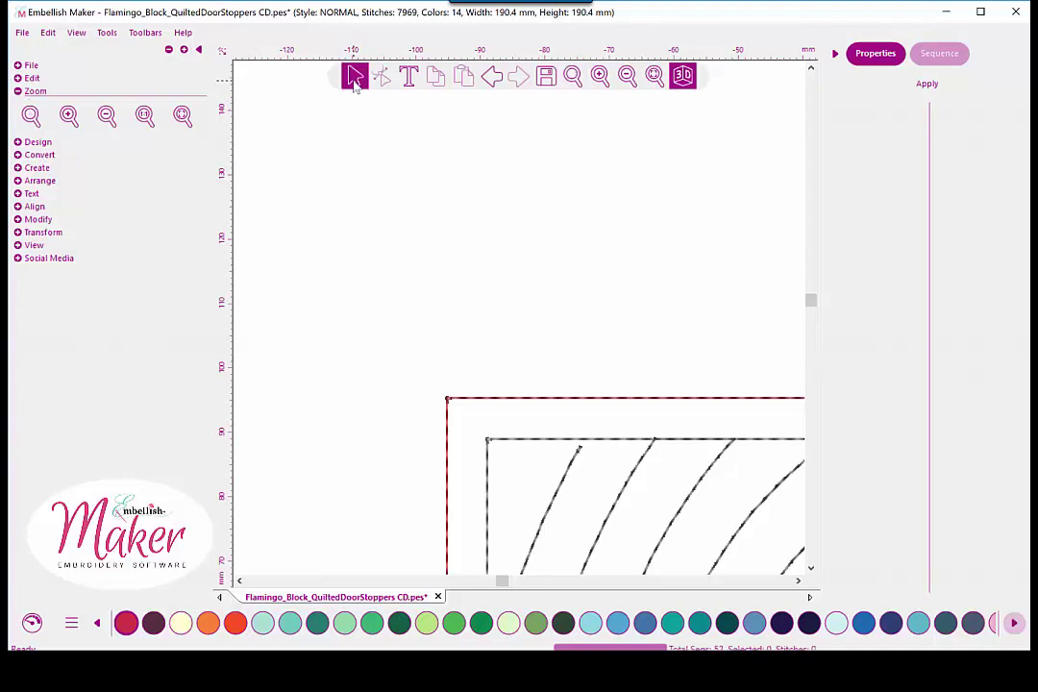
click(654, 77)
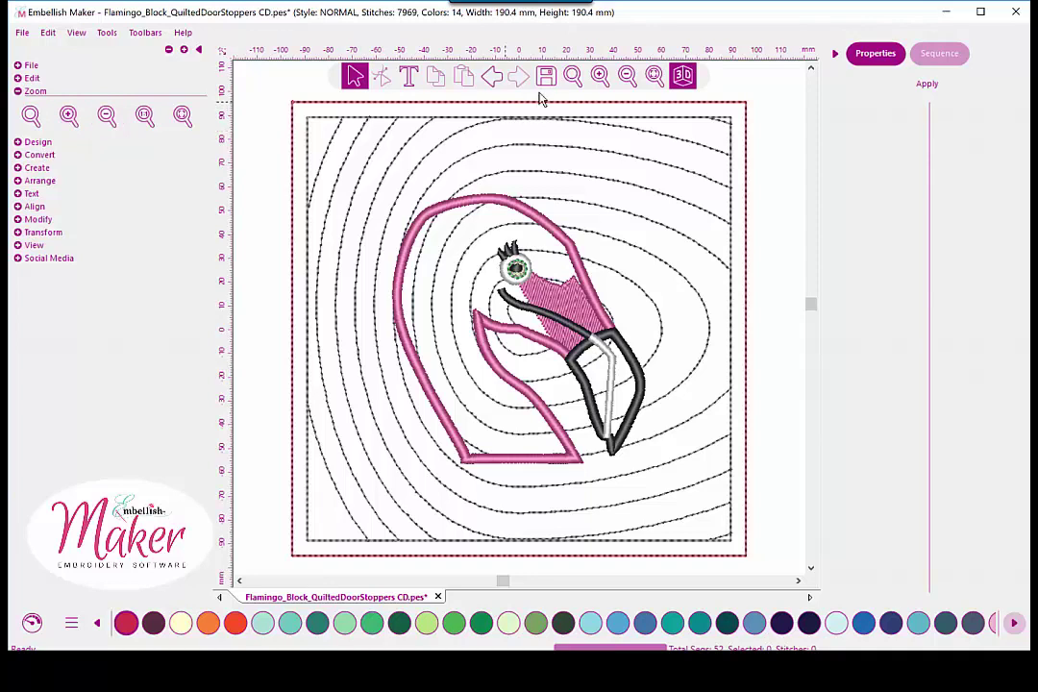
- Zoom in incrementally on the border lines along the block's upper edge, and fit the whole design in view again
click(600, 77)
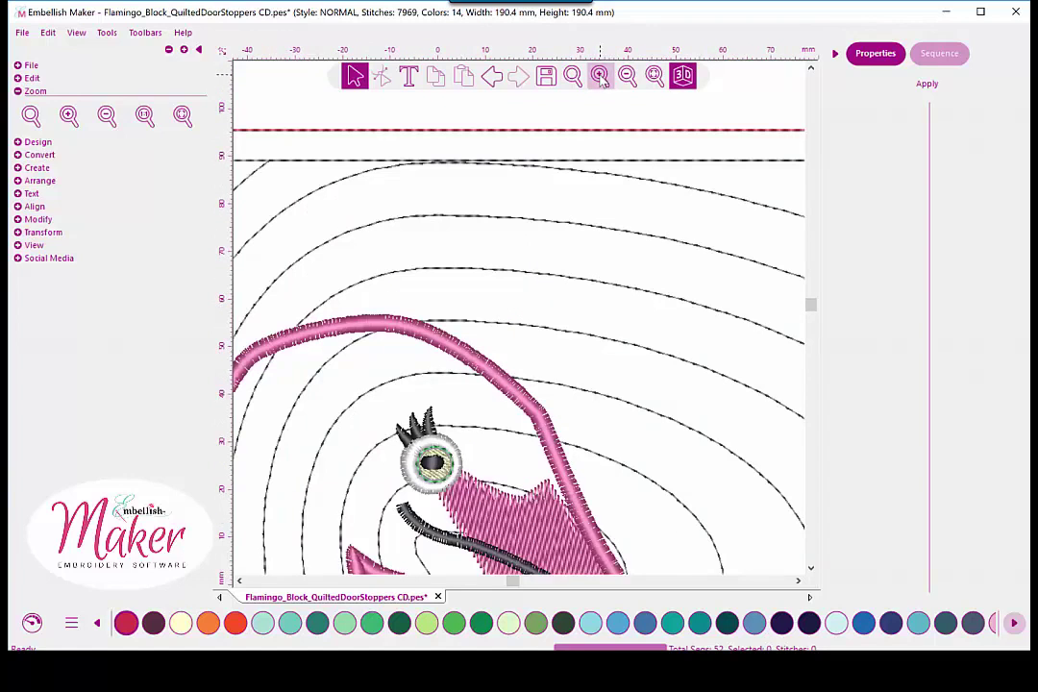
click(601, 77)
click(600, 76)
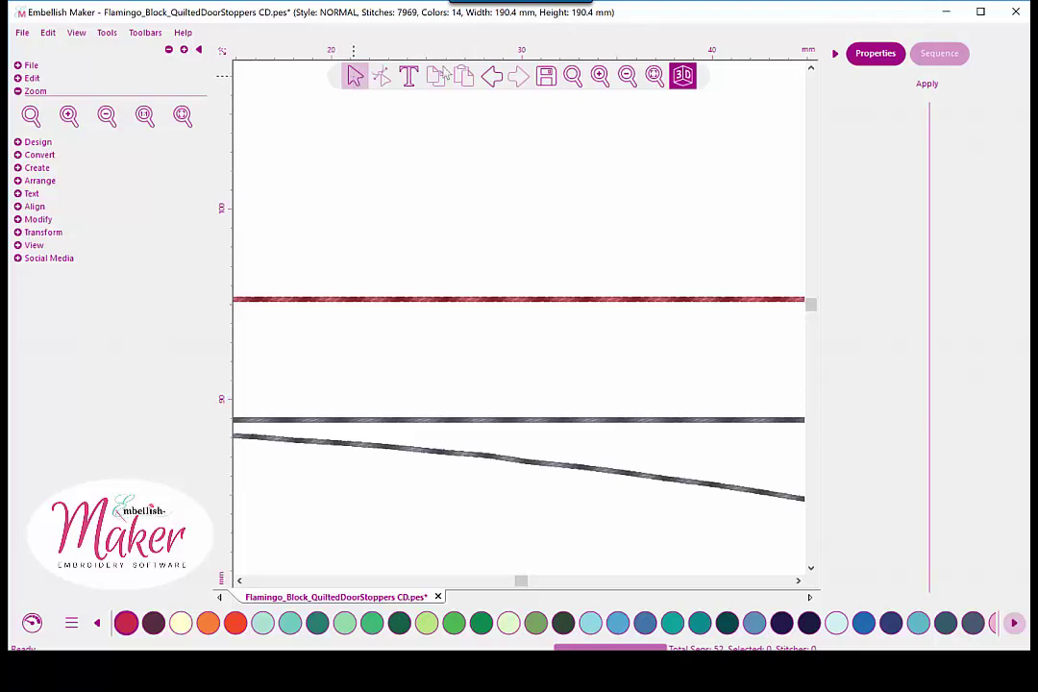
click(654, 77)
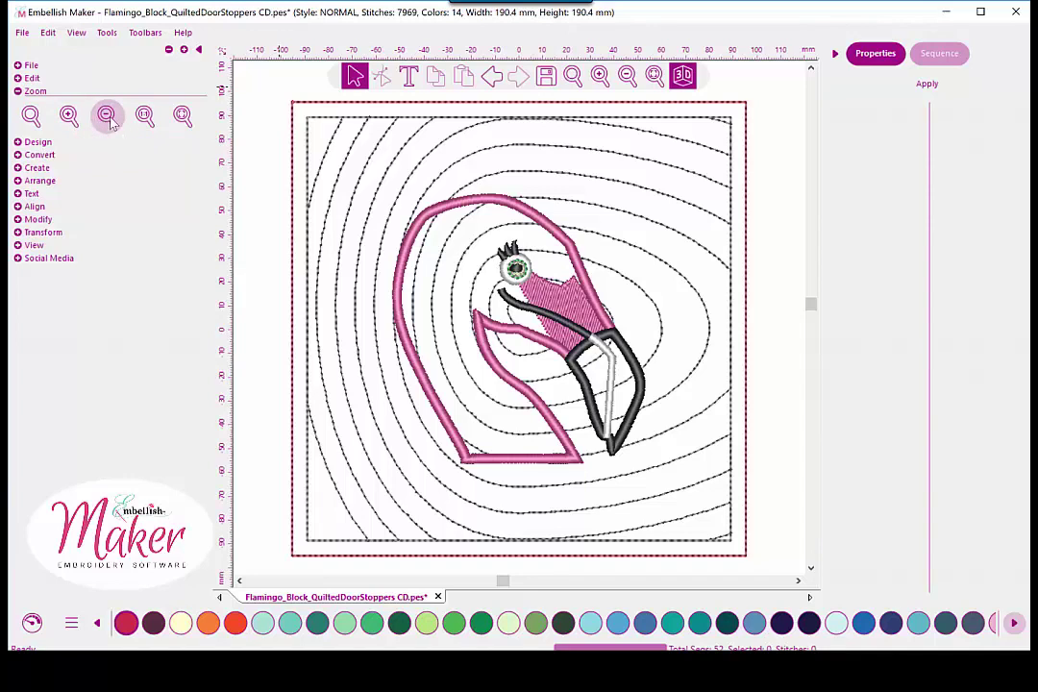
- Zoom out in increments until the flamingo block leaves the view, and fit the whole design to the window
click(627, 77)
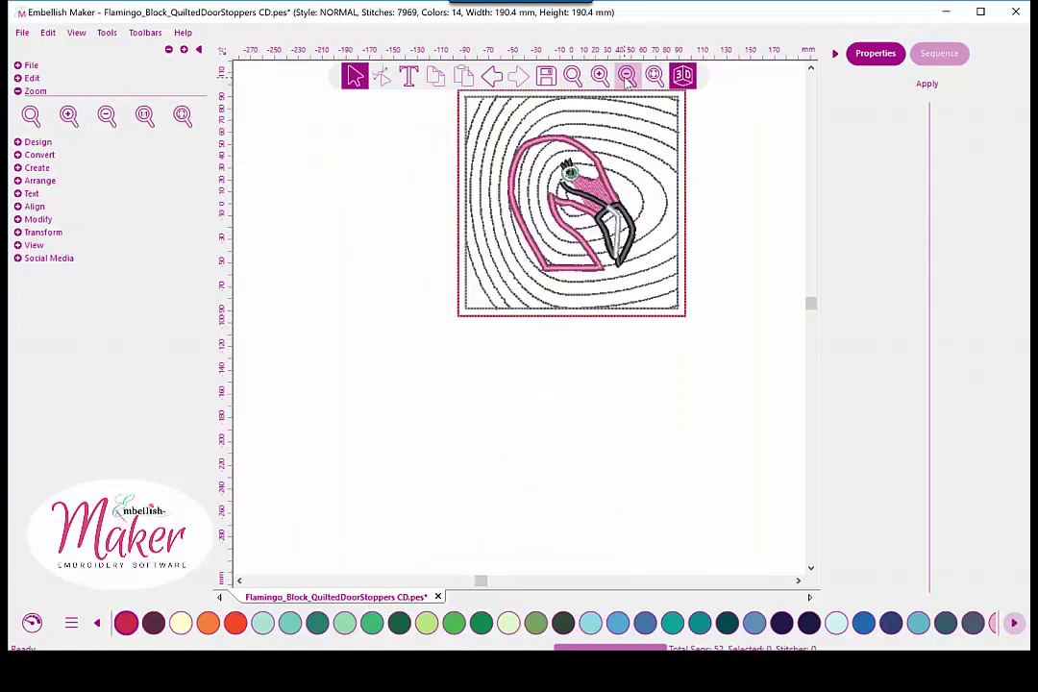
click(626, 77)
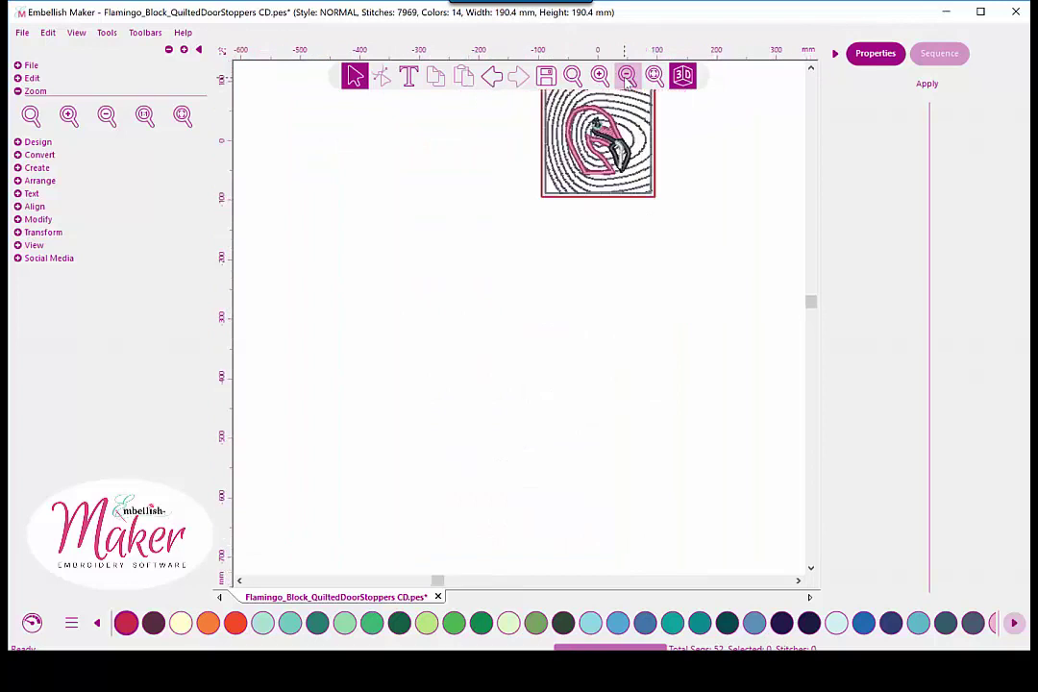
click(627, 76)
click(626, 77)
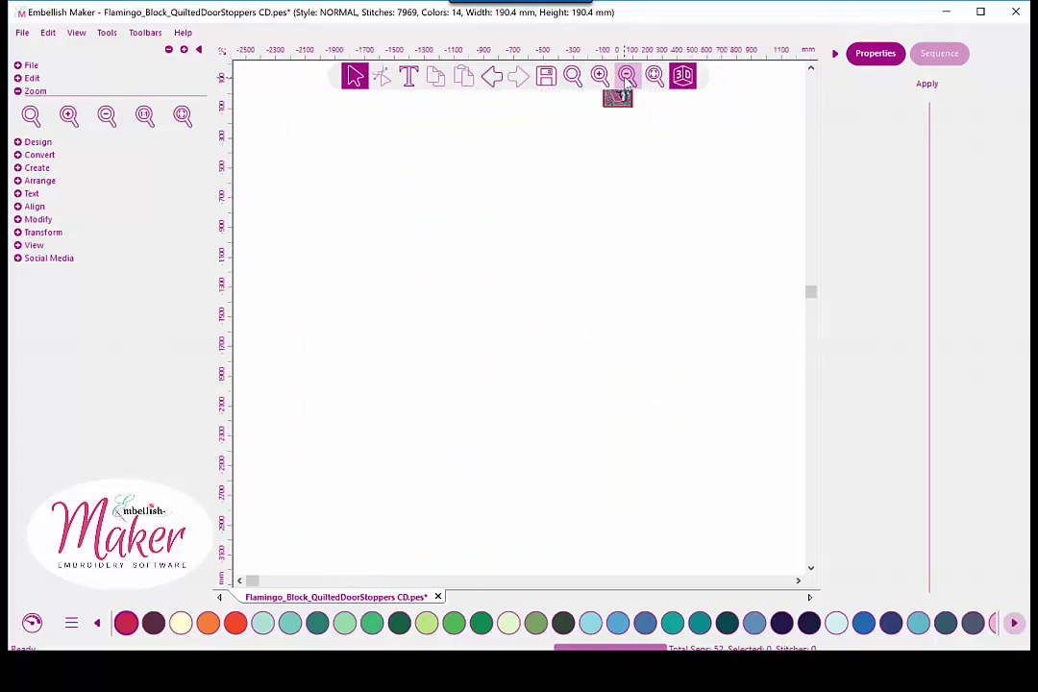
click(626, 77)
click(626, 77)
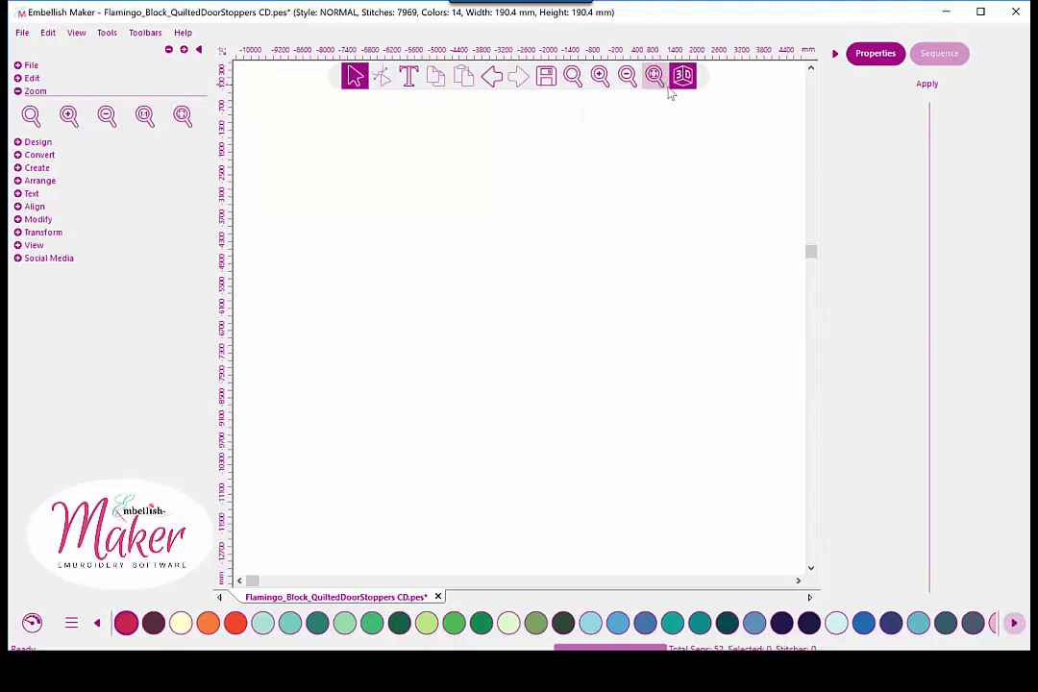
click(624, 83)
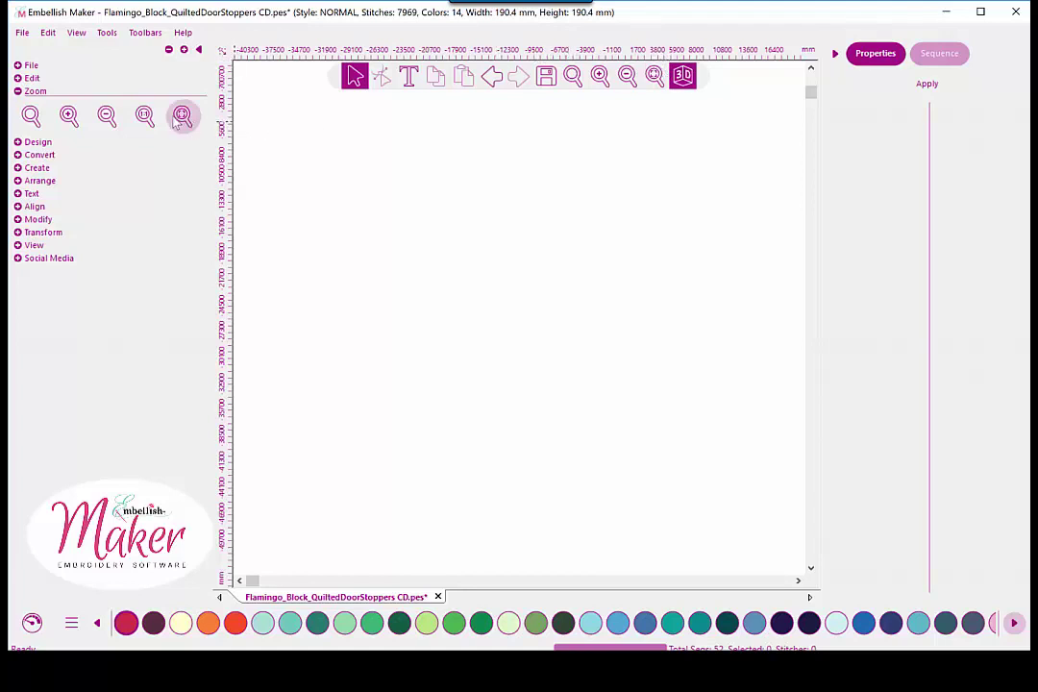
click(654, 76)
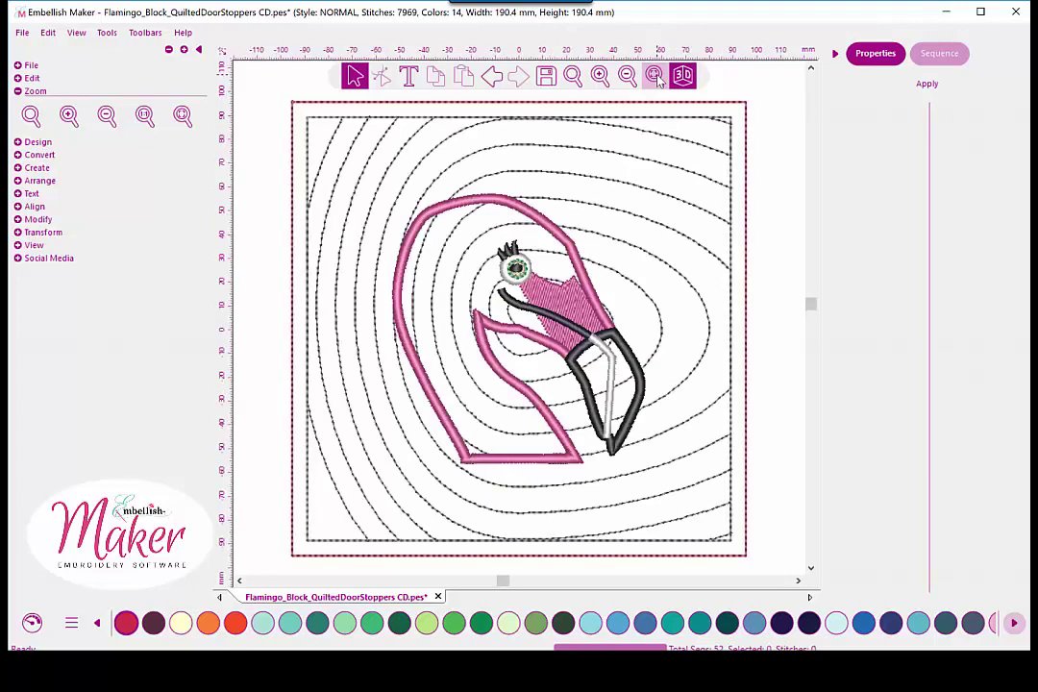
- Repeat the incremental zoom-out well past the design, and bring the full flamingo block back with Zoom to Fit
click(626, 76)
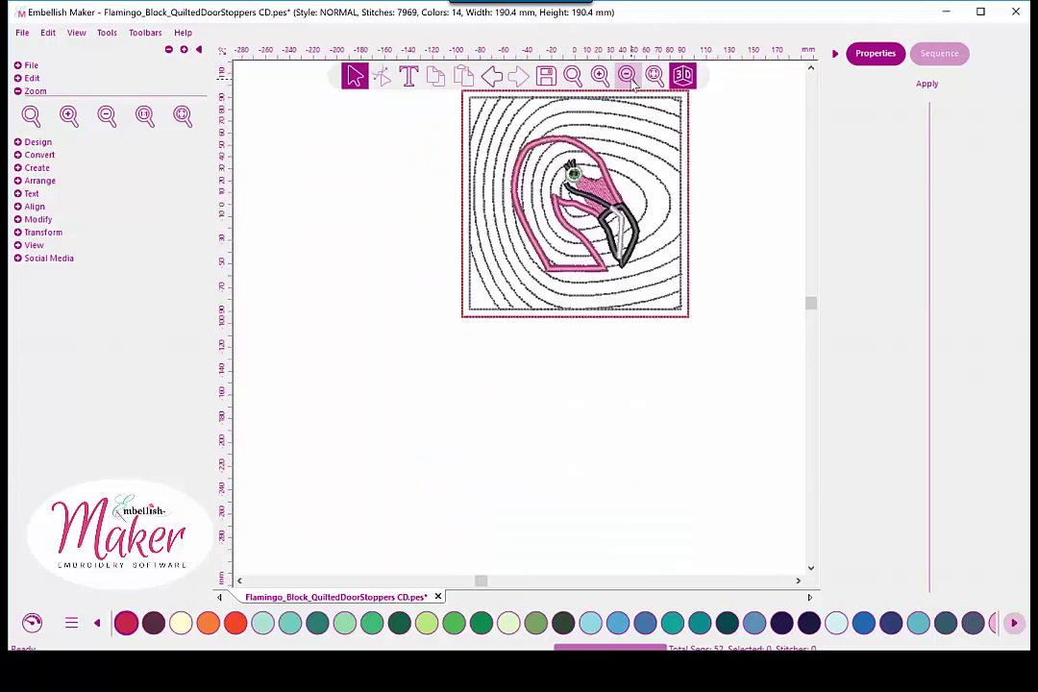
click(627, 77)
click(629, 79)
click(631, 85)
click(632, 86)
click(633, 85)
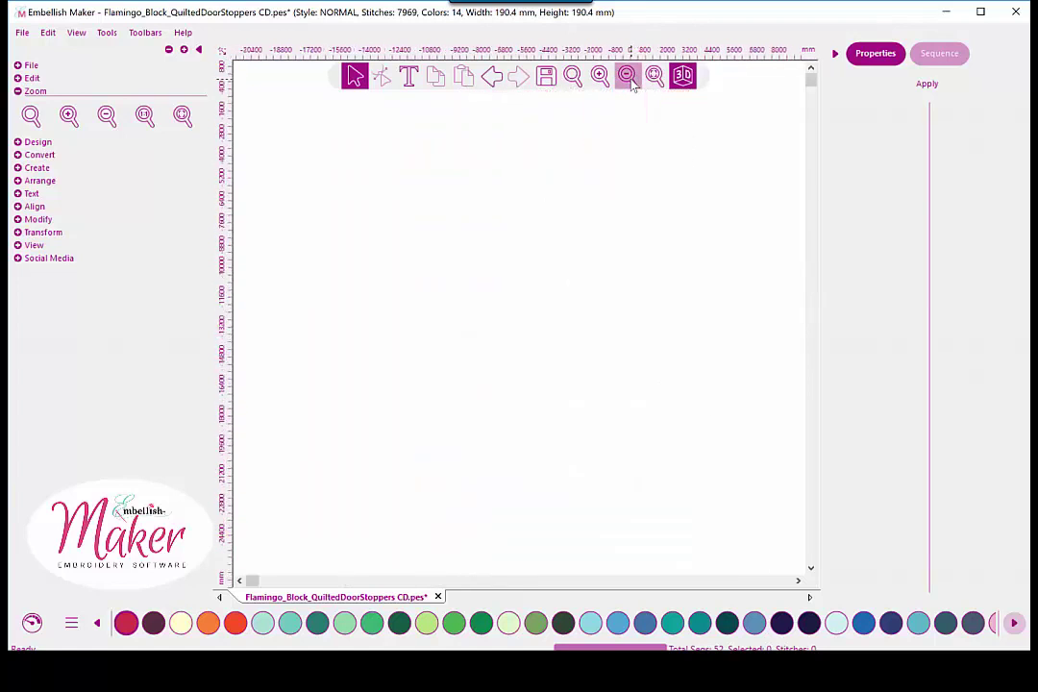
click(634, 86)
click(654, 77)
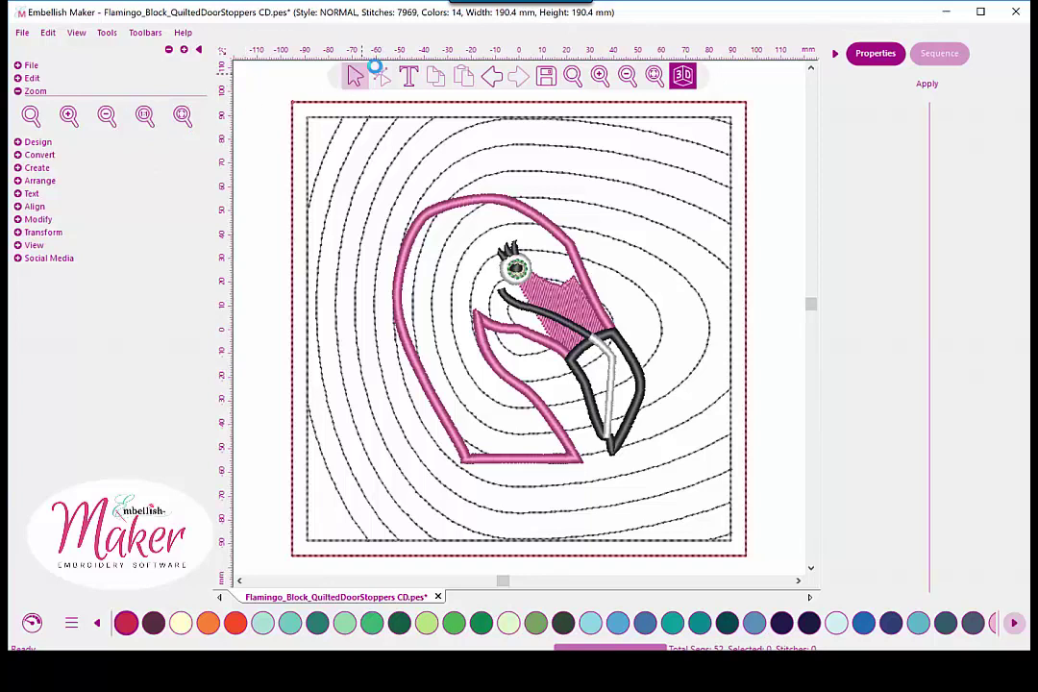
- Switch the ruler units from metric to inches, and display the flamingo design at 1:1 scale
right_click(437, 51)
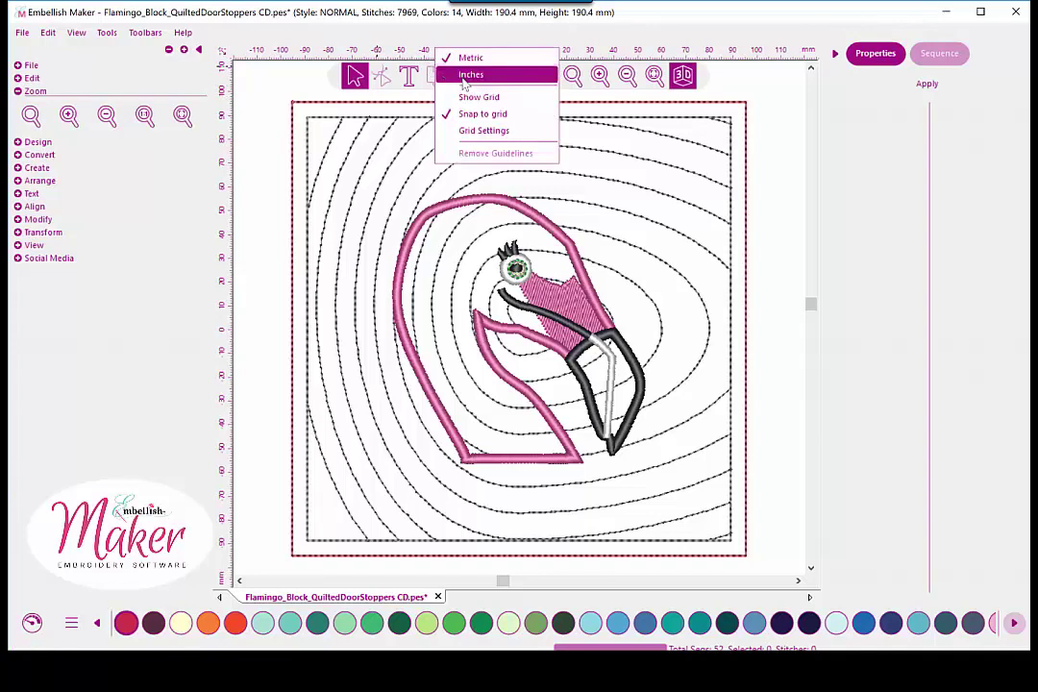
click(464, 77)
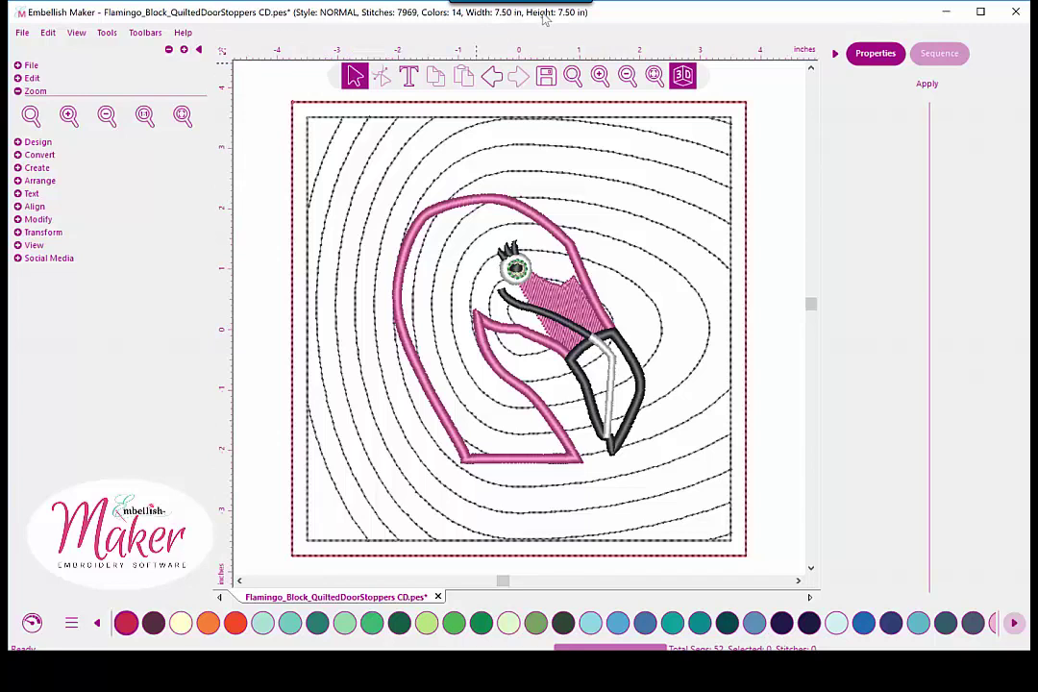
click(144, 120)
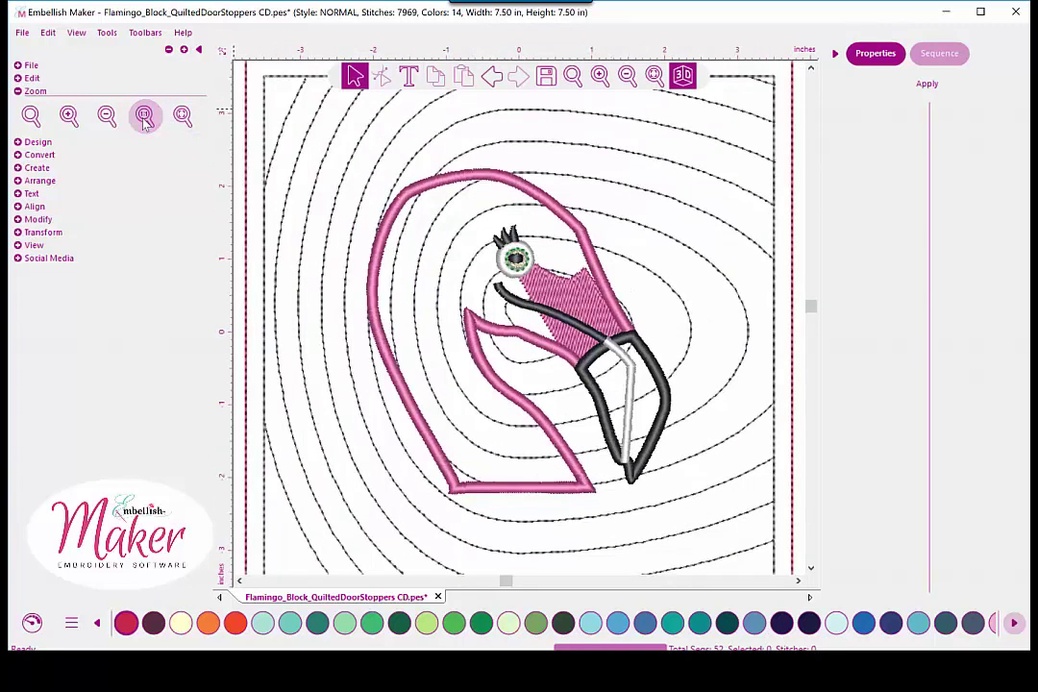